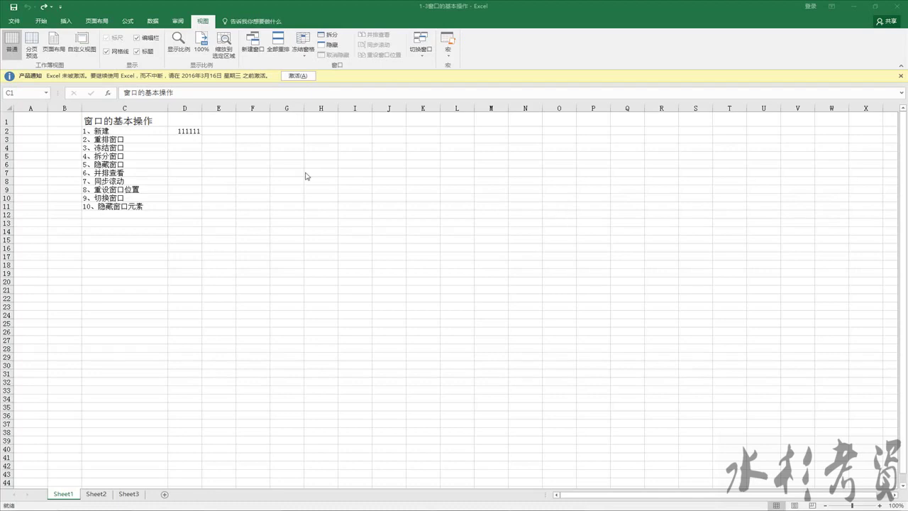
- Move the cell selection from D2 to F5, then across E5, E4 and D4 to D5
left_click(182, 132)
left_click(254, 156)
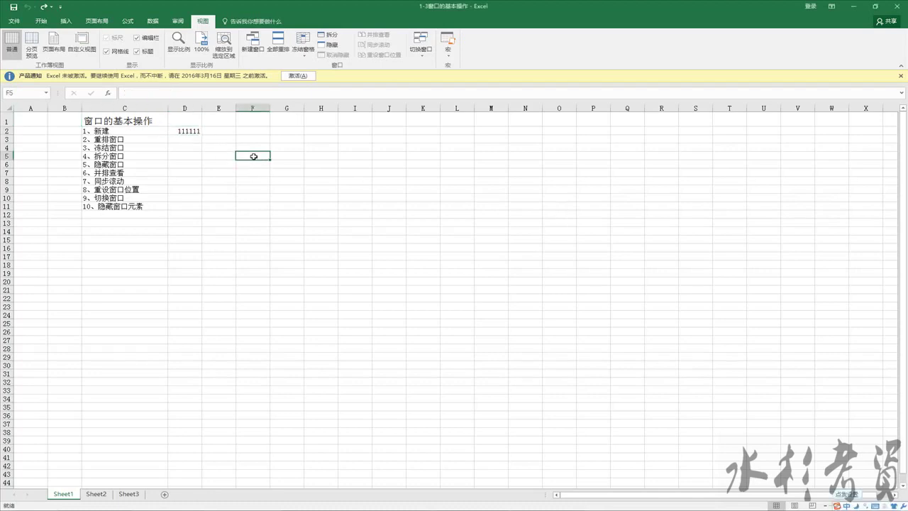
key("Left")
key("Up")
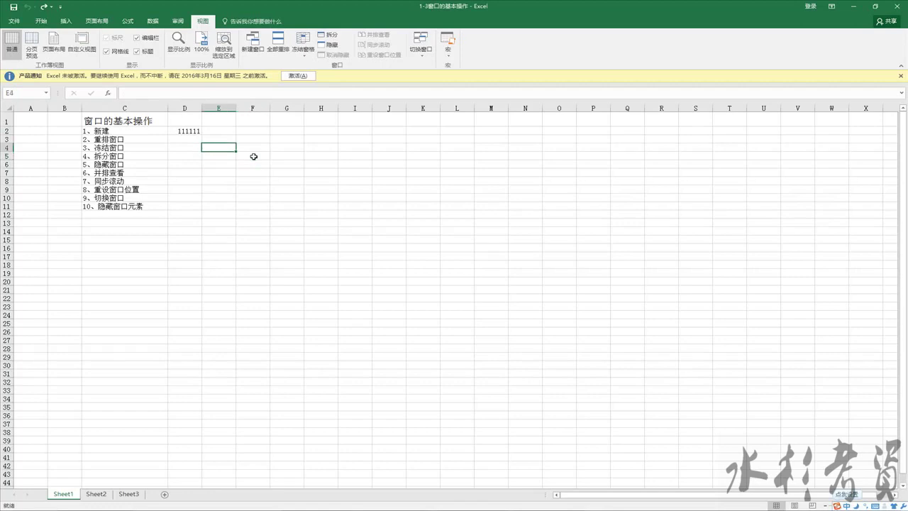
key("Left")
key("Down")
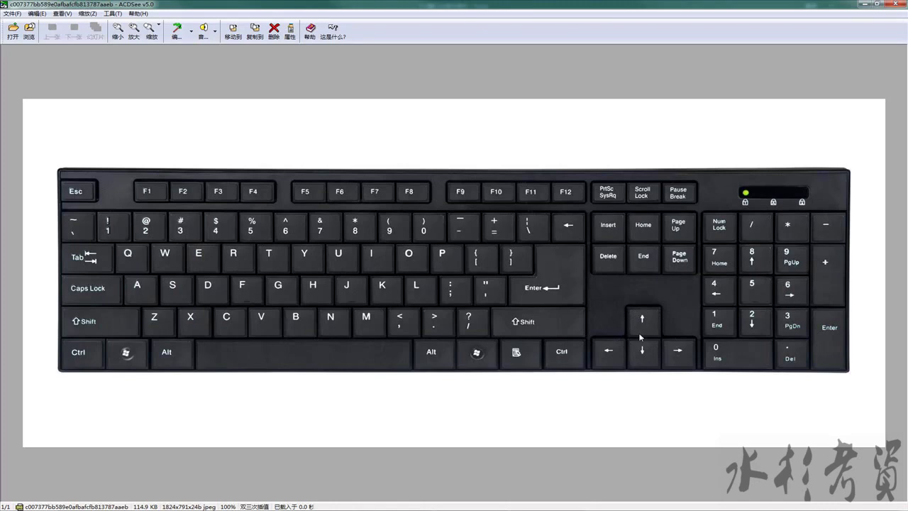
- Locate the F2 key on the keyboard photo, then replace D2's 111111 with 22222
left_click(865, 5)
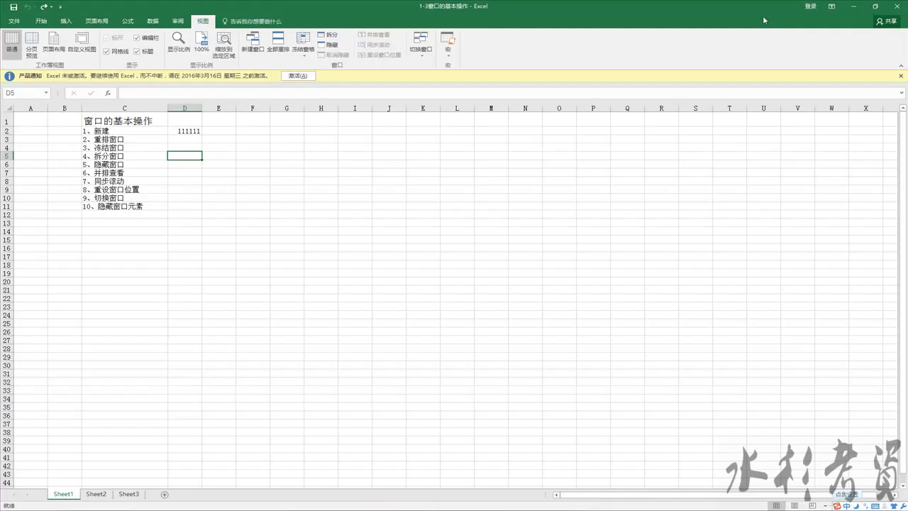
left_click(198, 132)
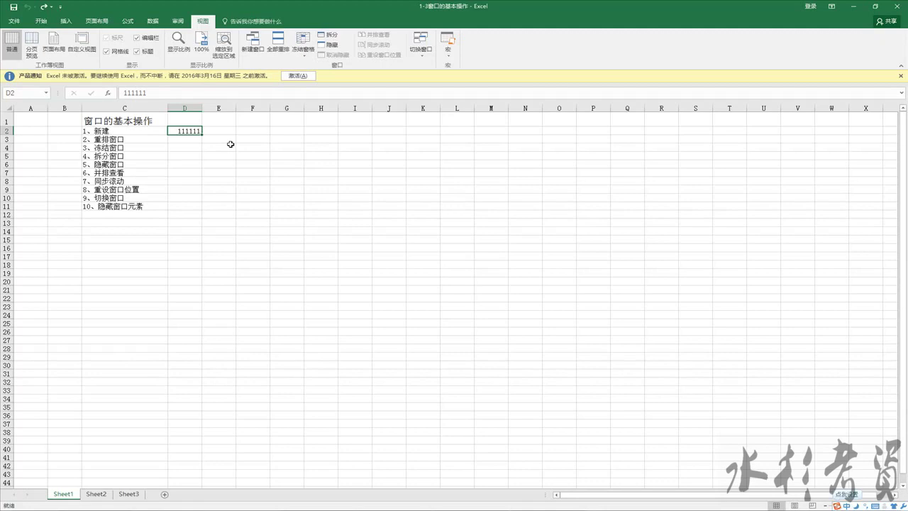
left_click(500, 474)
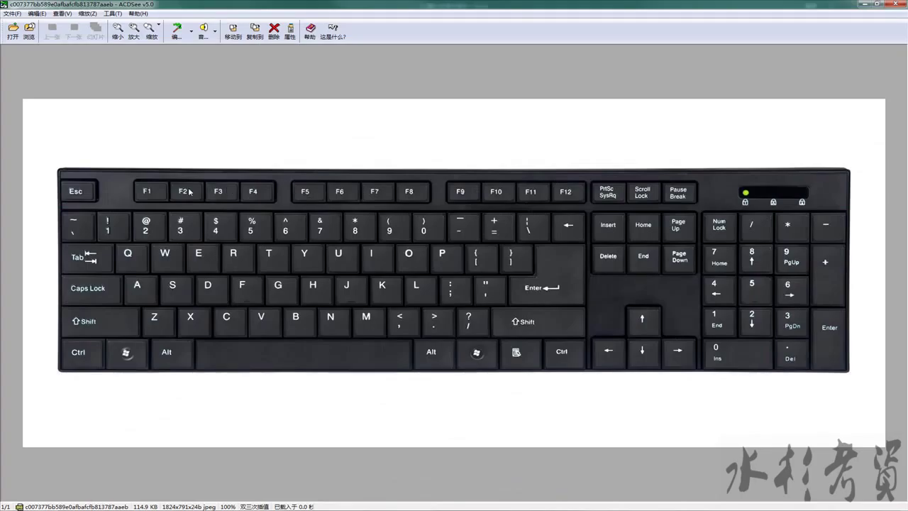
left_click_drag(171, 181, 204, 203)
key("Escape")
left_click(864, 4)
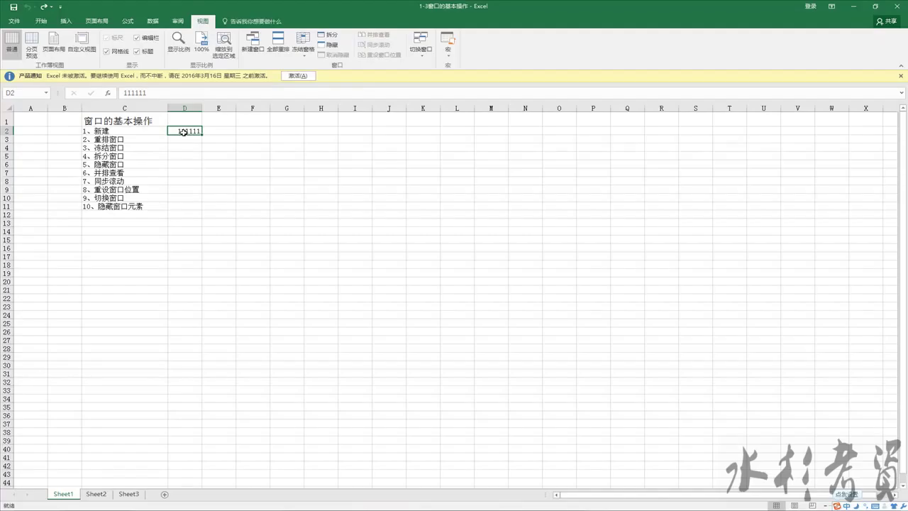
type("22222")
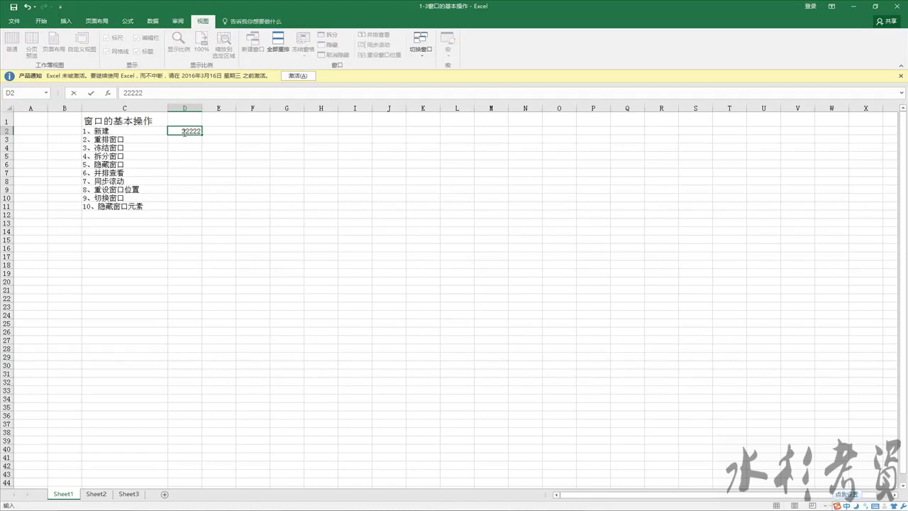
left_click(255, 153)
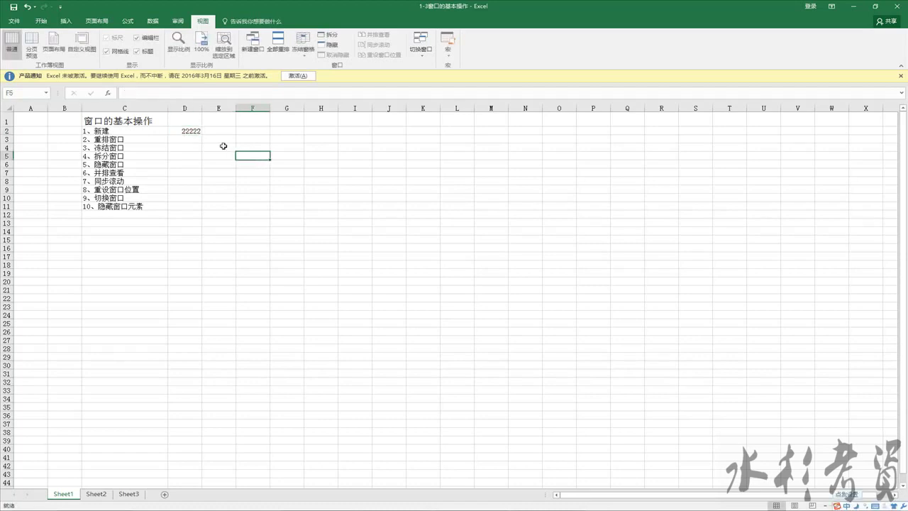
- Edit D2 in place with F2, typing 11 and backspacing twice so it reads 22122
left_click(188, 132)
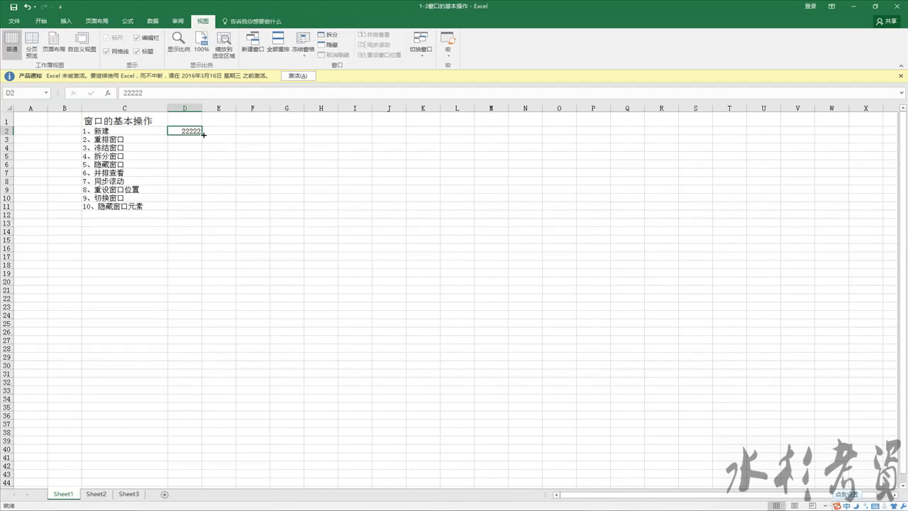
key("F2")
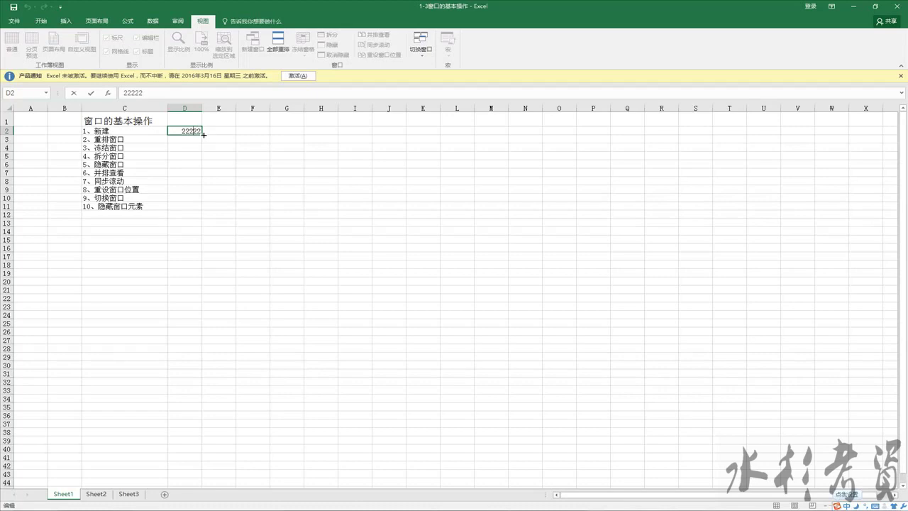
type("11")
key("BackSpace")
key("BackSpace")
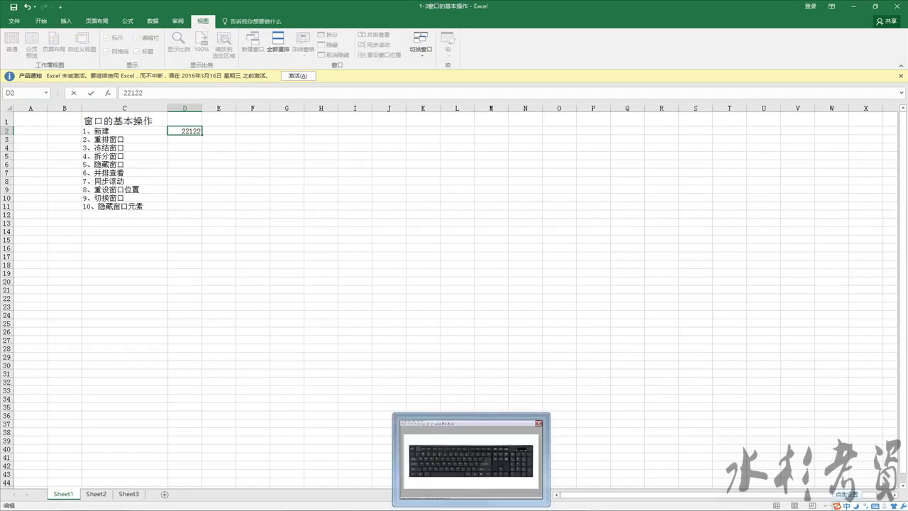
left_click(478, 496)
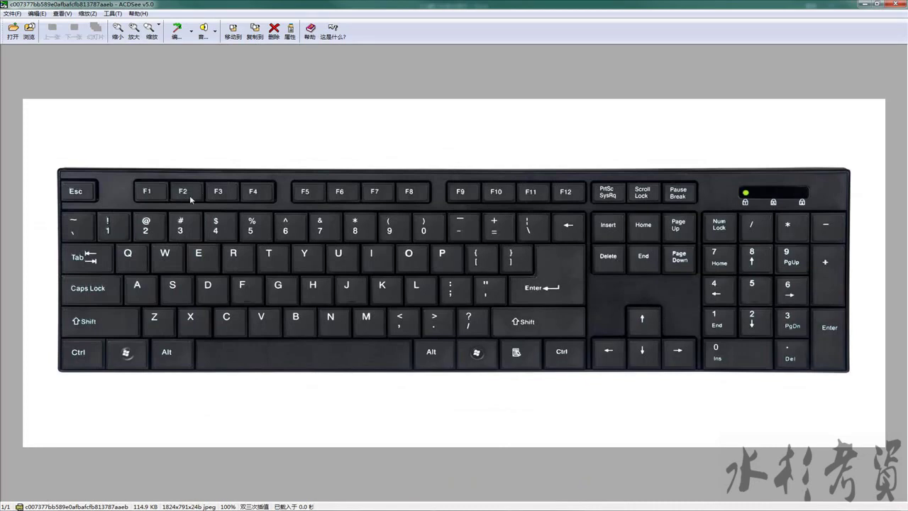
left_click(861, 6)
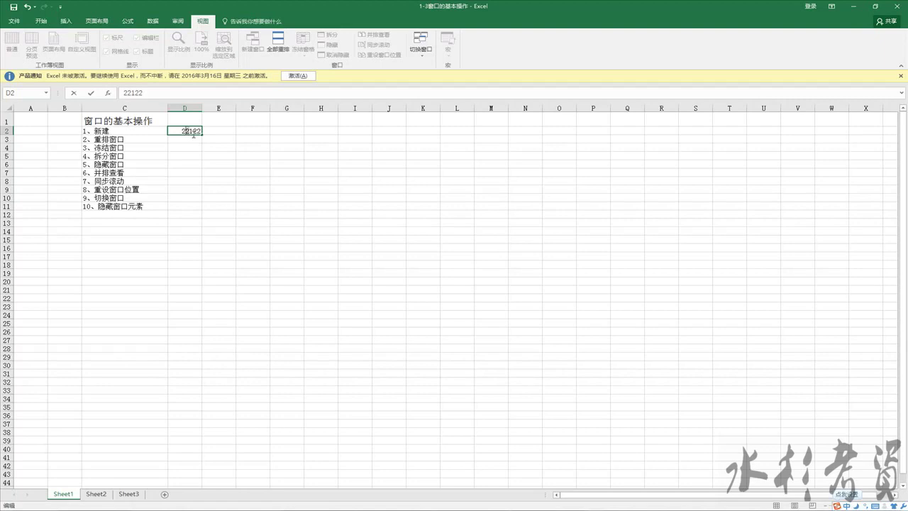
- Switch from Excel to the ACDSee keyboard photo using its taskbar thumbnail
left_click(483, 495)
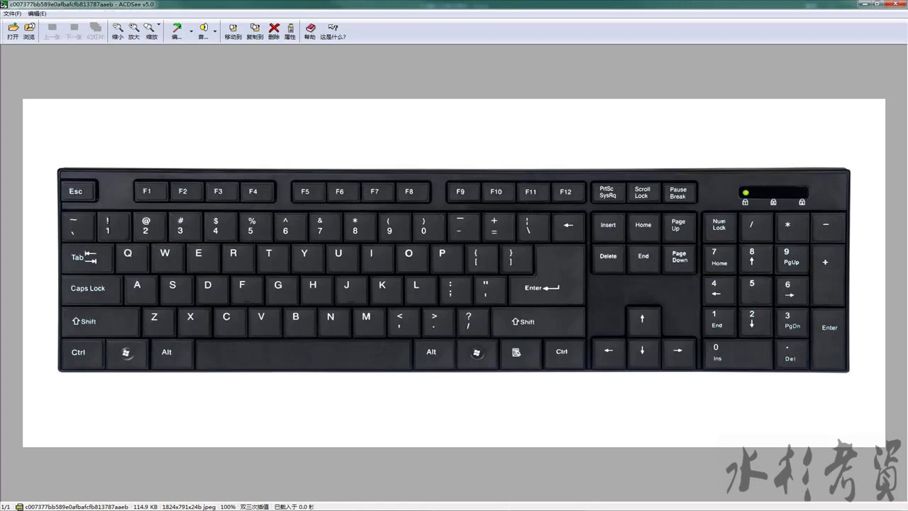
- Mark the Insert key on the keyboard photo, then hide ACDSee to return to Excel
left_click_drag(592, 214, 623, 238)
left_click(865, 5)
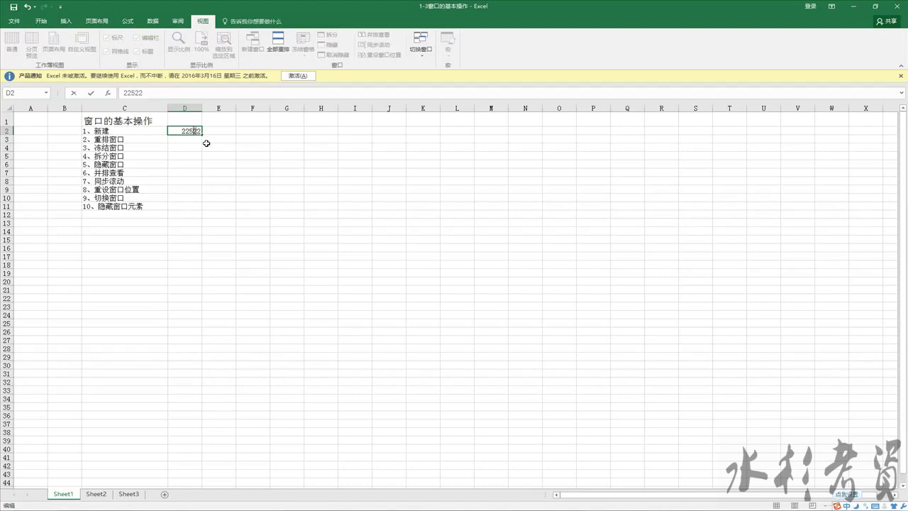
- Overwrite D2's 22522 with 2222 in the formula bar and commit it by selecting C1
left_click(207, 142)
left_click(184, 131)
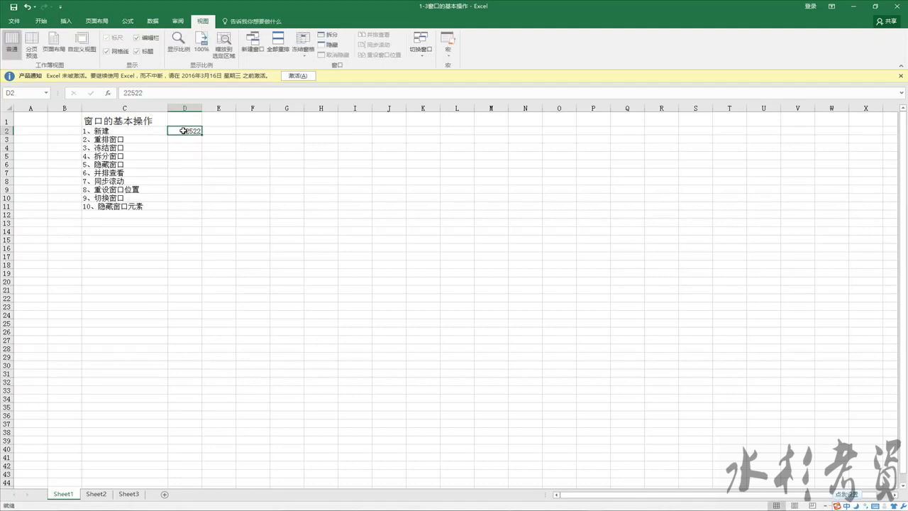
left_click(147, 93)
left_click_drag(146, 93, 116, 96)
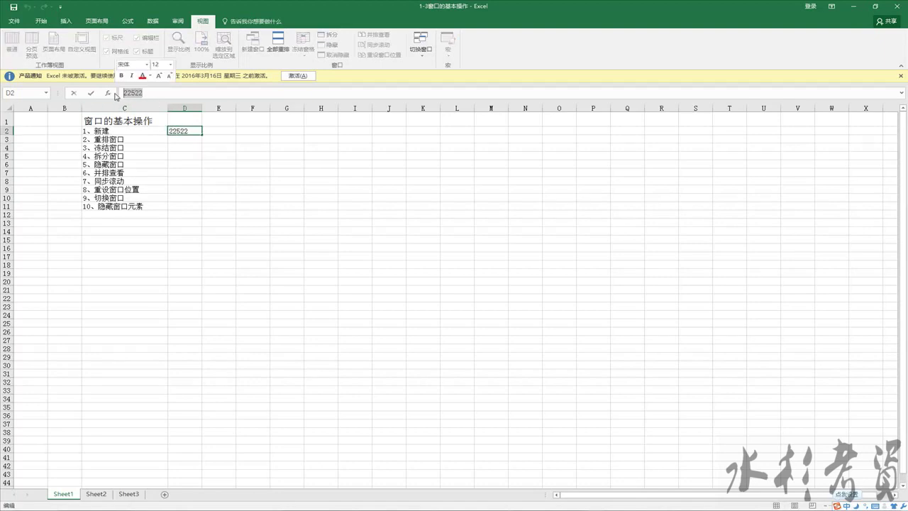
key("BackSpace")
type("2222")
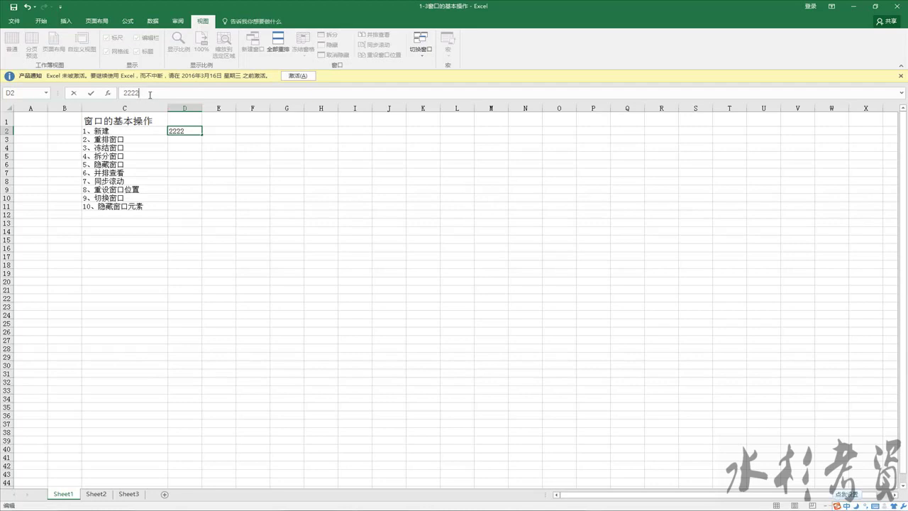
left_click(111, 118)
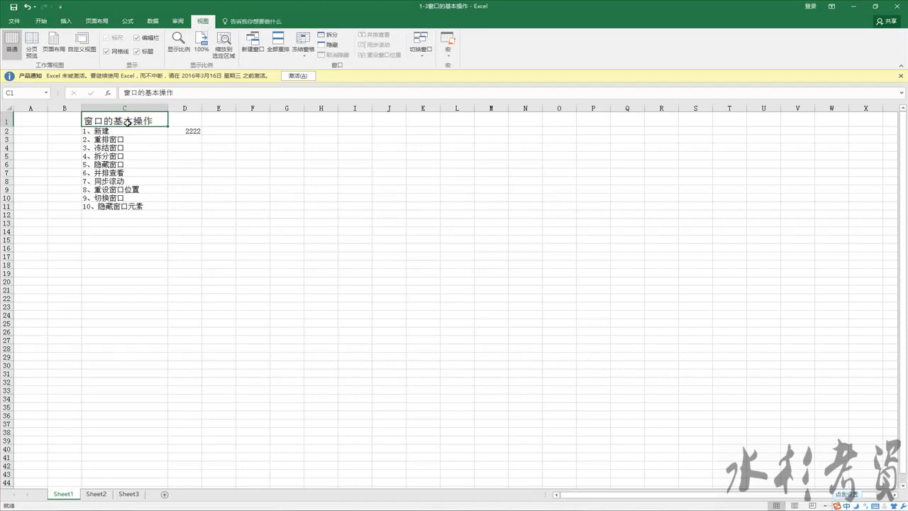
- Insert an Alt+Enter line break in C1 after 窗口的基, moving 本操作 to a second line
key("F2")
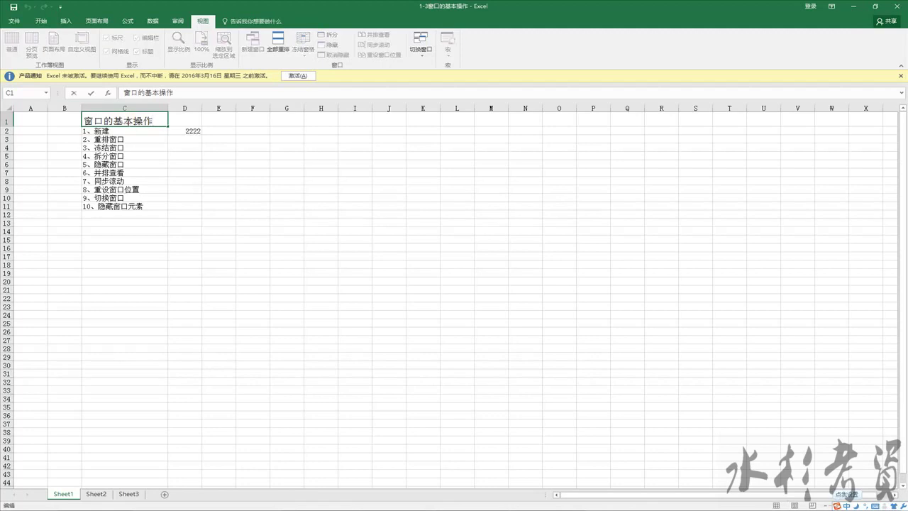
key("Left")
key("Left")
key("Left")
key("Return")
left_click(128, 122)
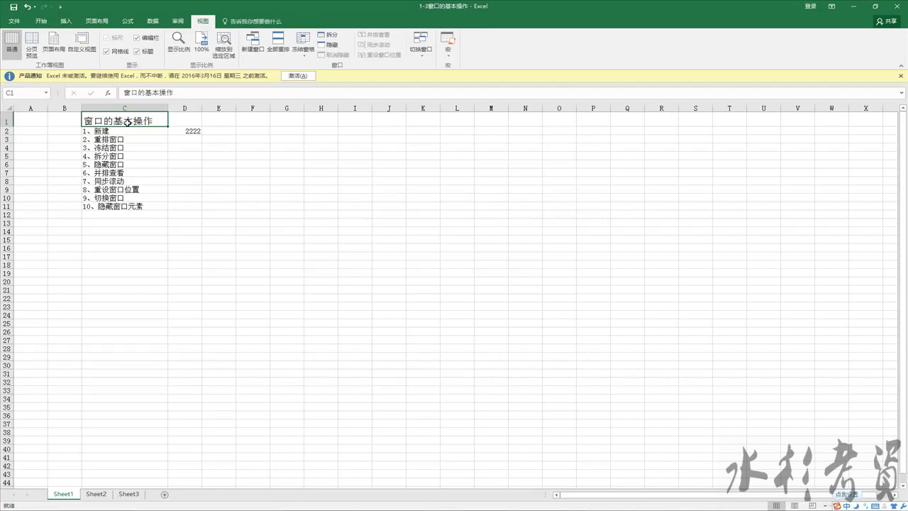
key("F2")
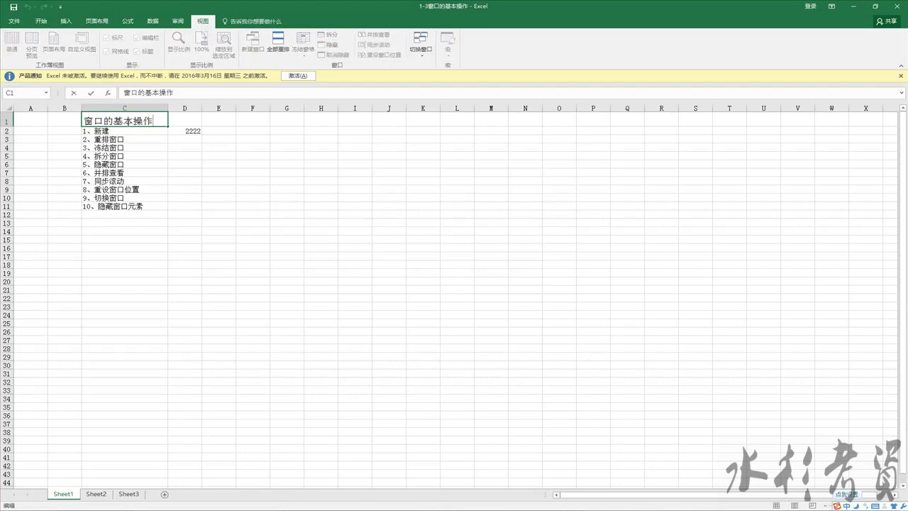
key("Left")
key("Left")
key("Left")
key("alt+Return")
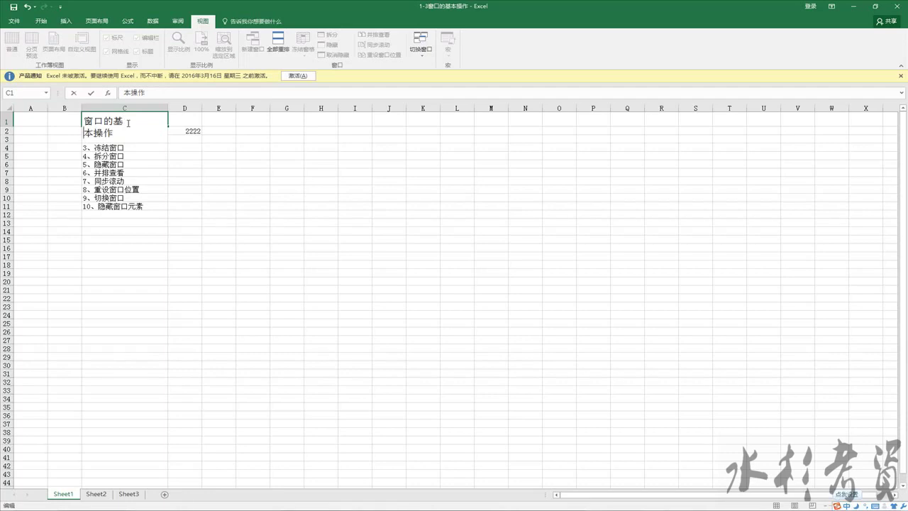
key("Return")
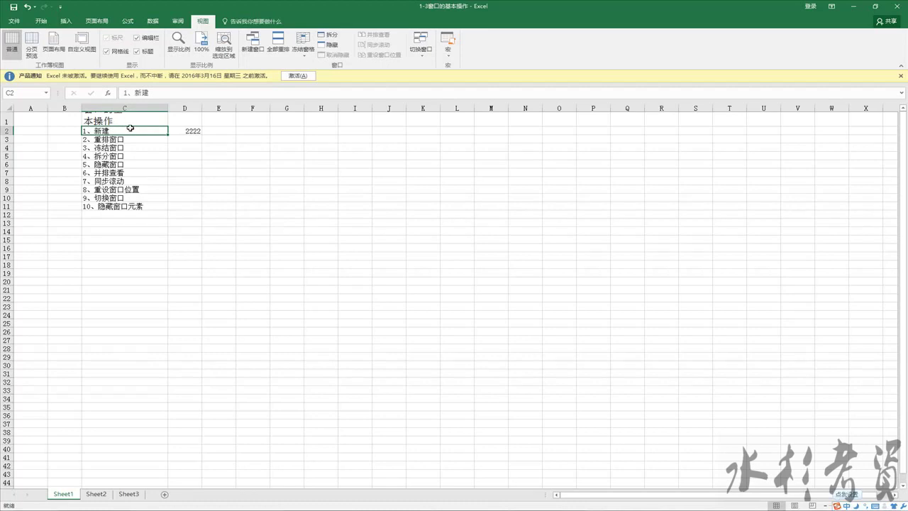
- Drag the row 1 boundary down to fit both title lines, then select E3:H11
left_click(138, 124)
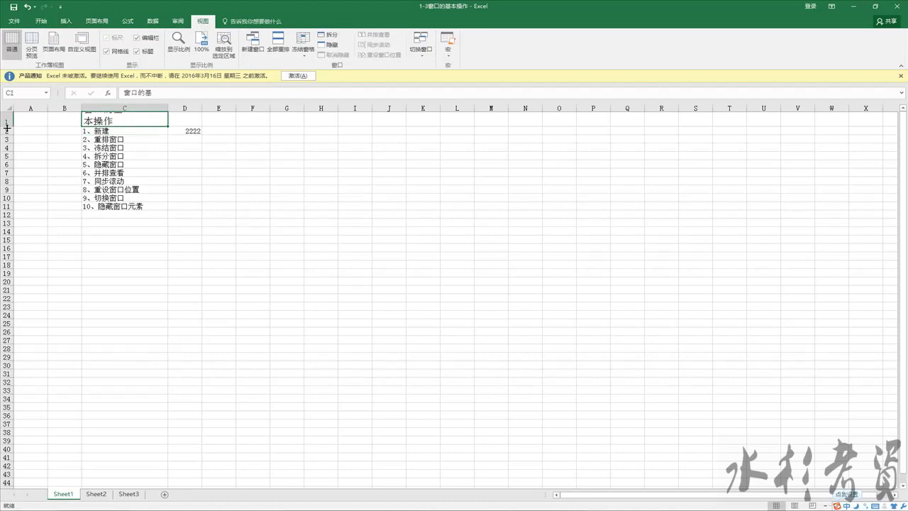
left_click_drag(7, 127, 7, 149)
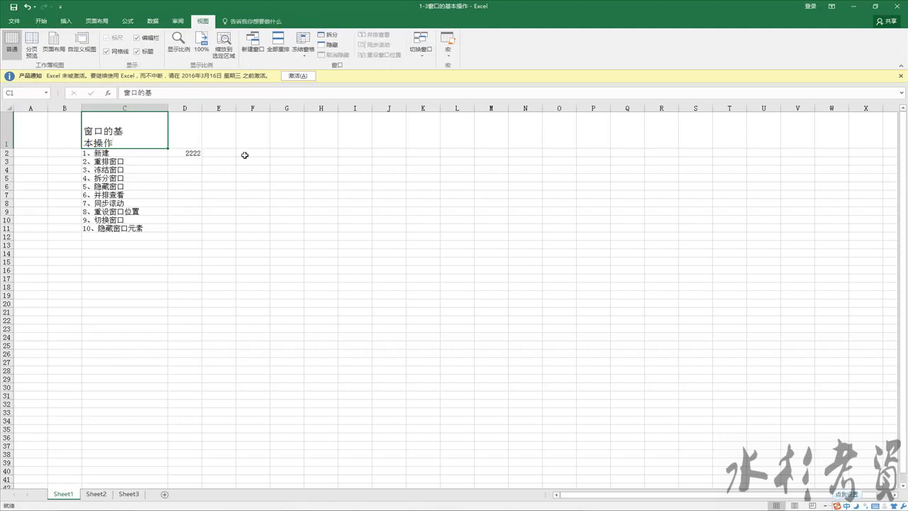
left_click(230, 176)
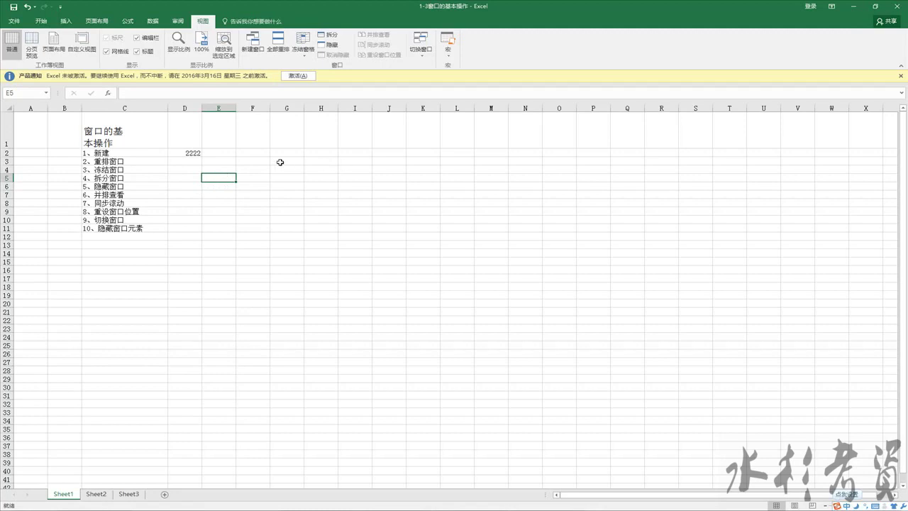
mouse_move(226, 161)
left_mouse_down()
mouse_move(265, 194)
mouse_move(283, 226)
mouse_move(308, 227)
left_mouse_up()
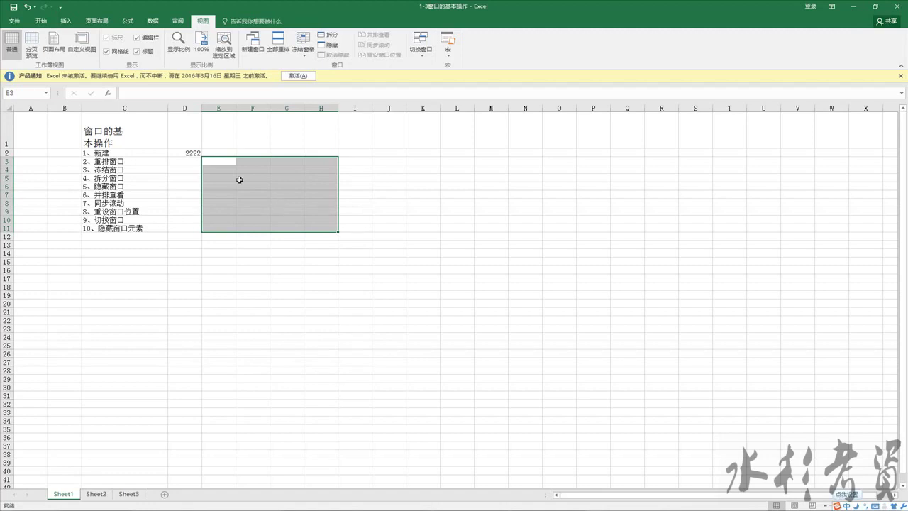
- Apply a Data Validation rule to E3:H11: Whole number, Minimum 0, Maximum 100
left_click(156, 23)
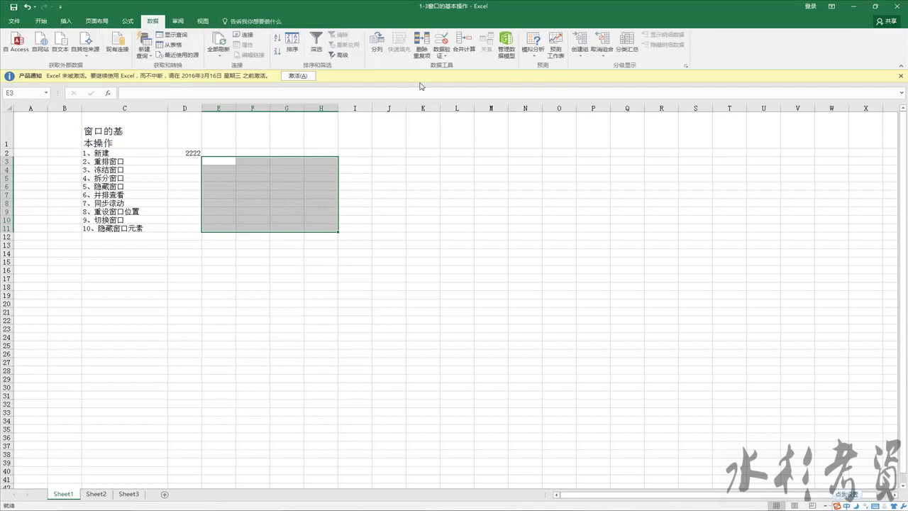
left_click(445, 56)
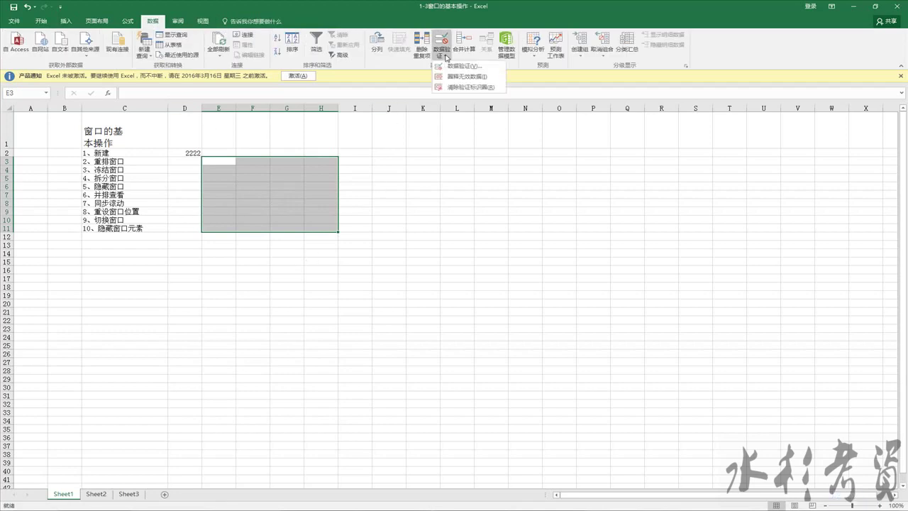
left_click(456, 67)
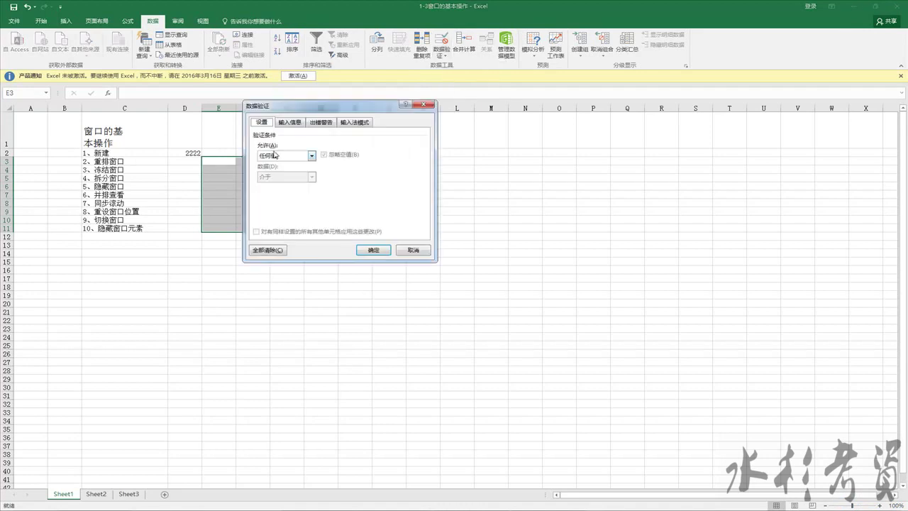
left_click(312, 156)
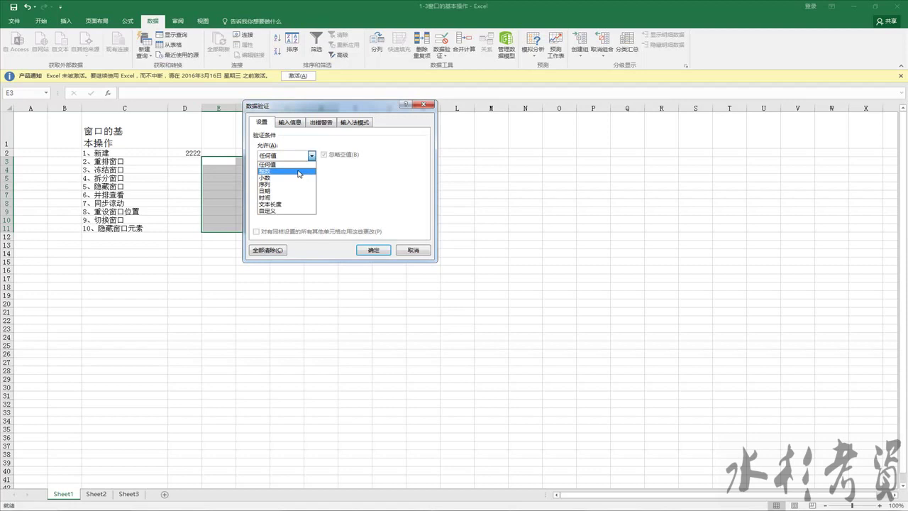
left_click(299, 172)
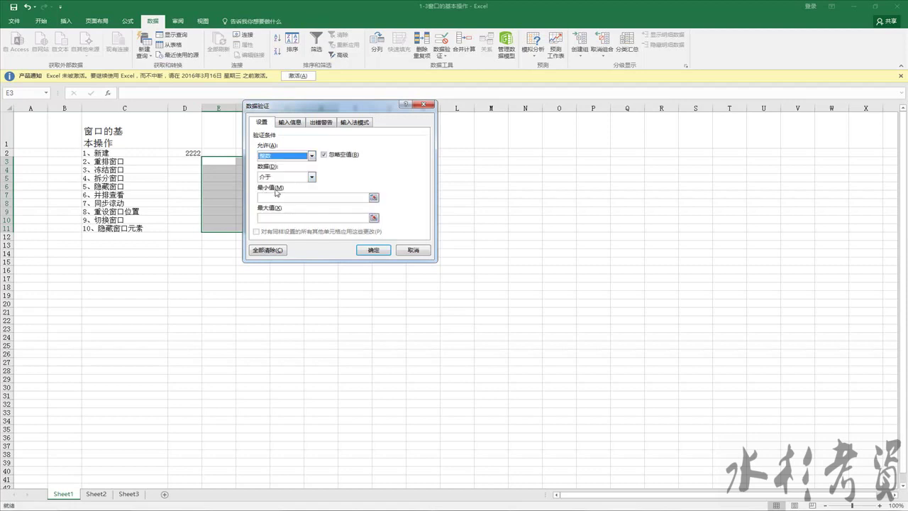
left_click(283, 197)
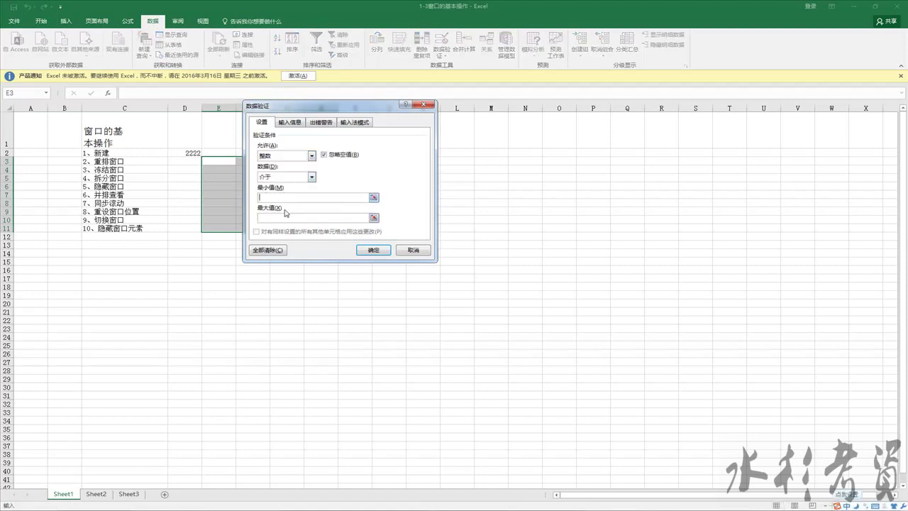
type("0")
left_click(299, 221)
type("100")
left_click(373, 250)
left_click(223, 174)
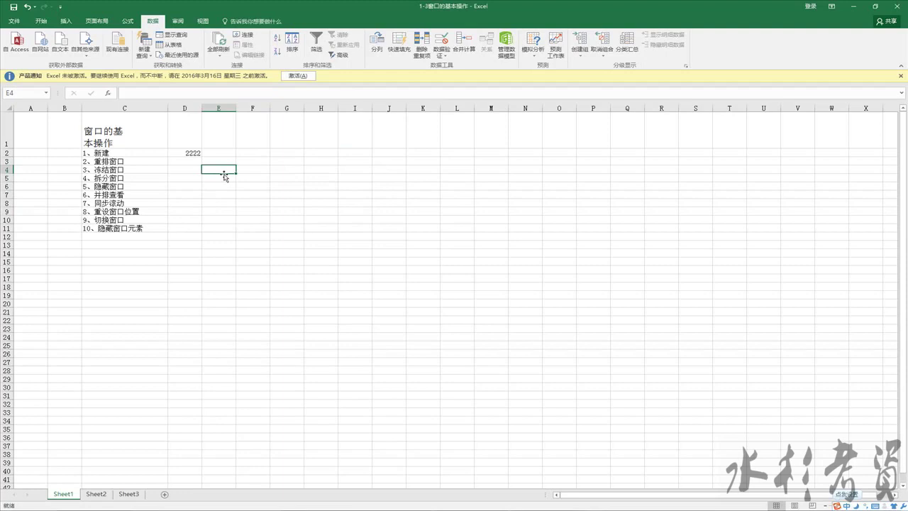
- Try -5 and 120 in E4, cancelling each rejection, then enter the valid value 80
type("-5")
key("Return")
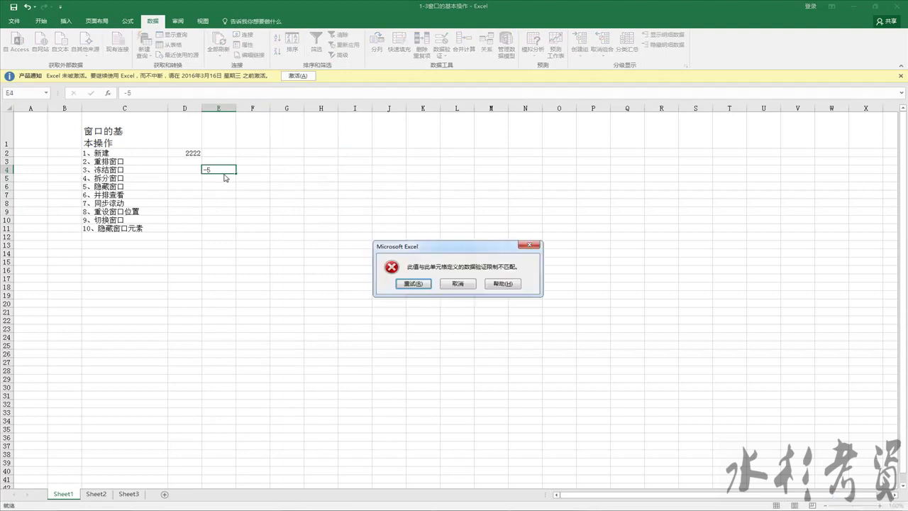
left_click(470, 283)
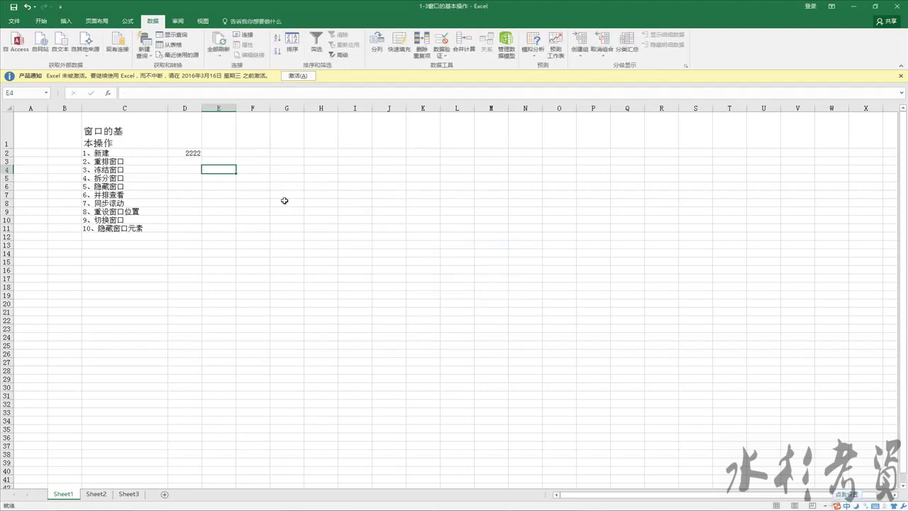
double_click(222, 171)
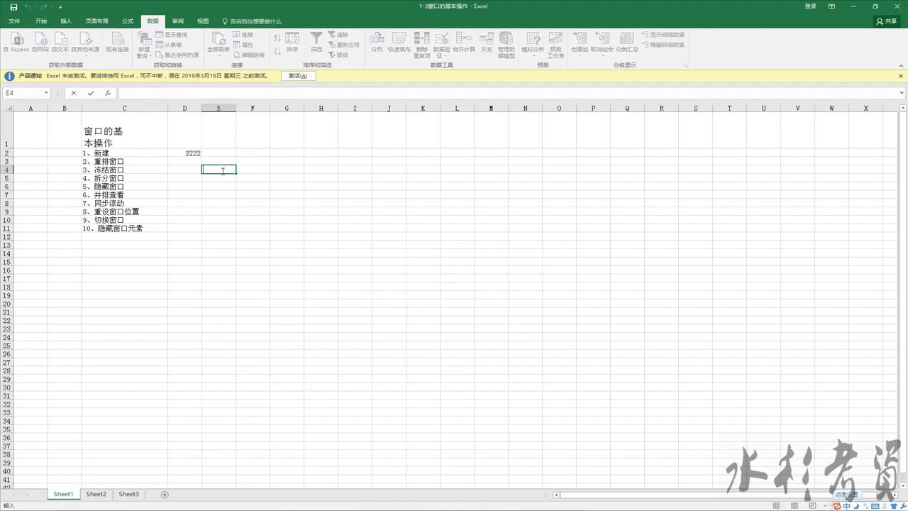
type("120")
key("Return")
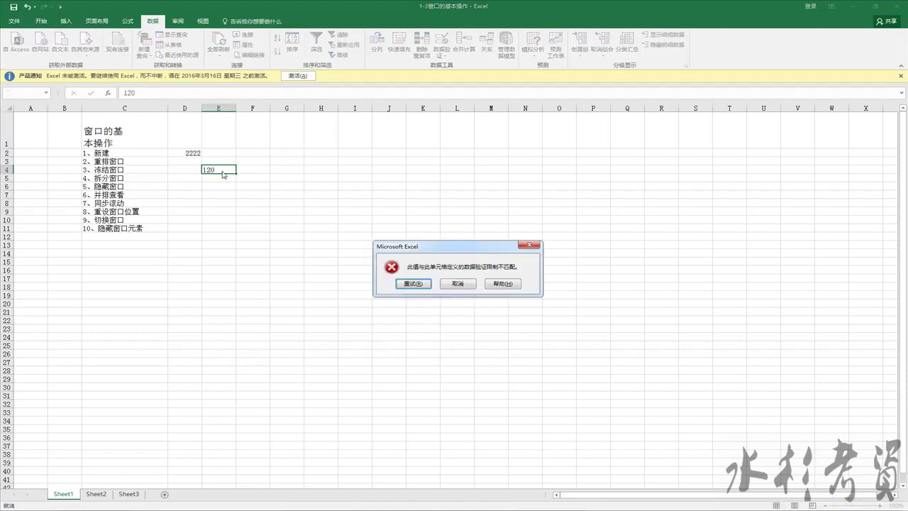
left_click(456, 284)
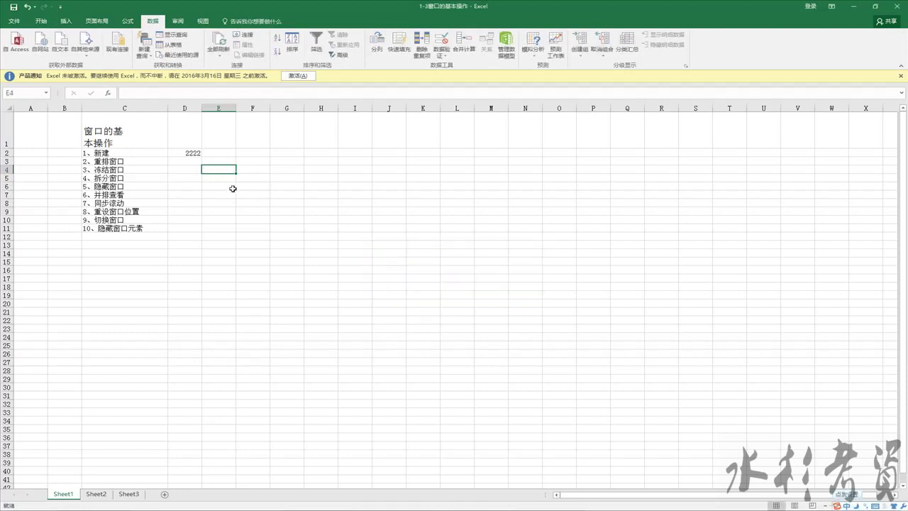
type("80")
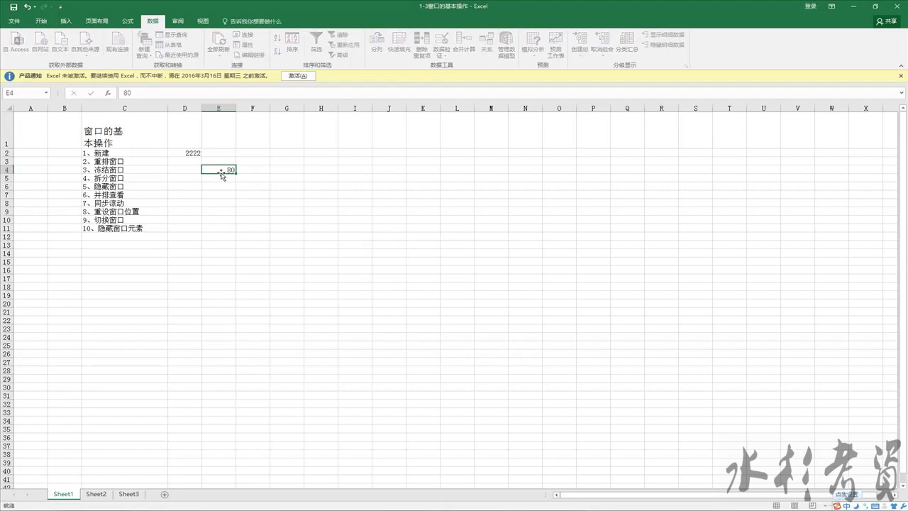
key("Return")
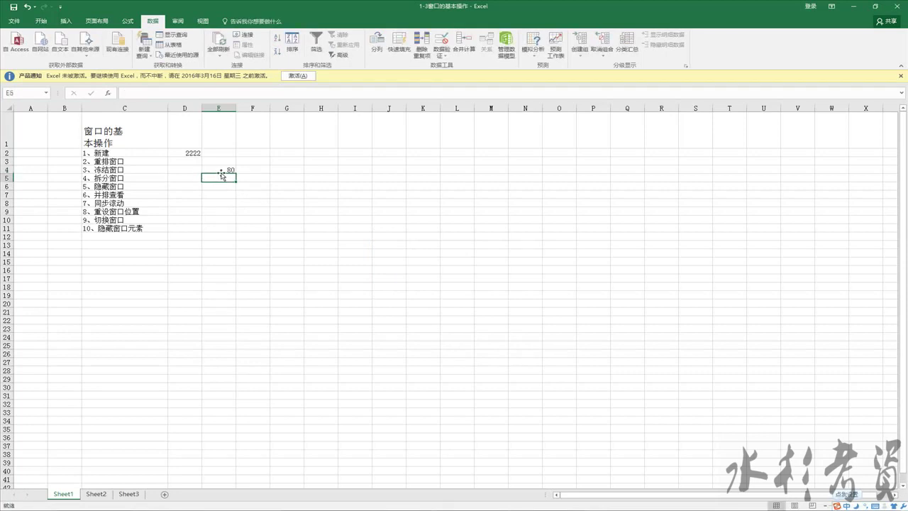